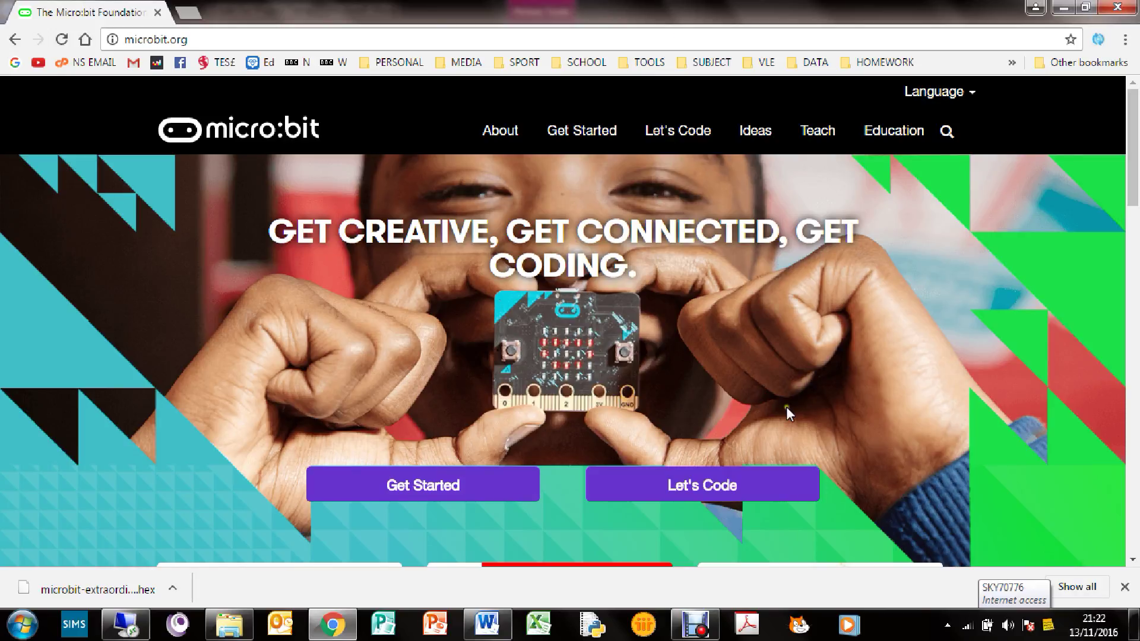
- Start a new Microsoft Block Editor script from Let's Code, named 'weird script'
{"action": "left_click", "coordinate": [662, 476]}
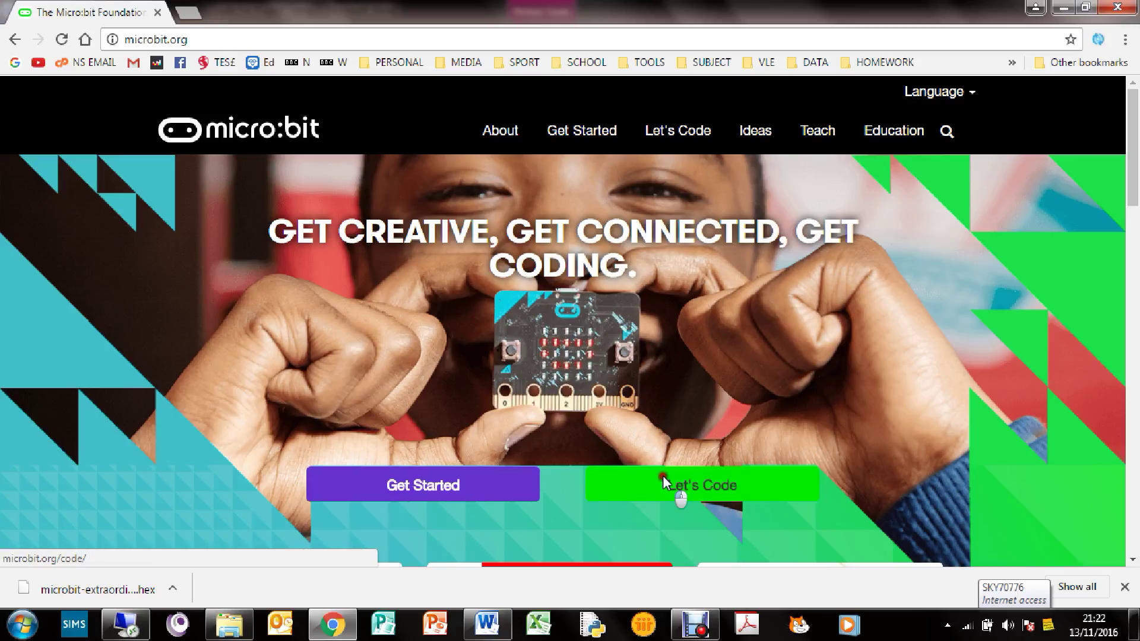
{"action": "scroll", "coordinate": [636, 419], "scroll_direction": "down", "scroll_amount": 5}
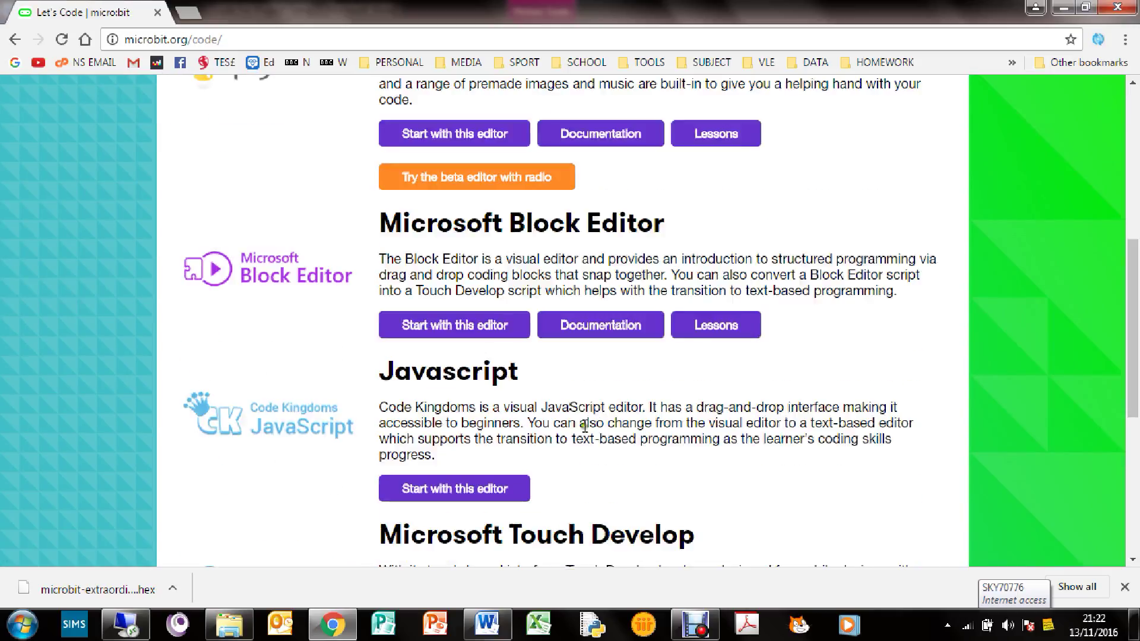
{"action": "left_click", "coordinate": [446, 326]}
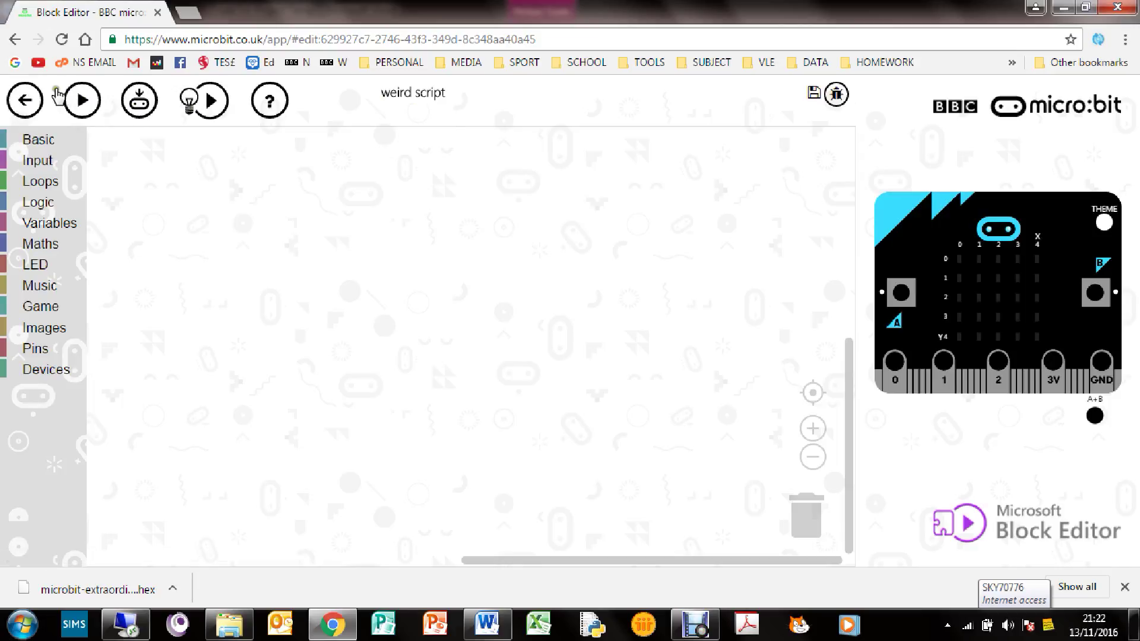
- Return to My Scripts, where 'weird script' is listed, and open Import Code
{"action": "left_click", "coordinate": [26, 100]}
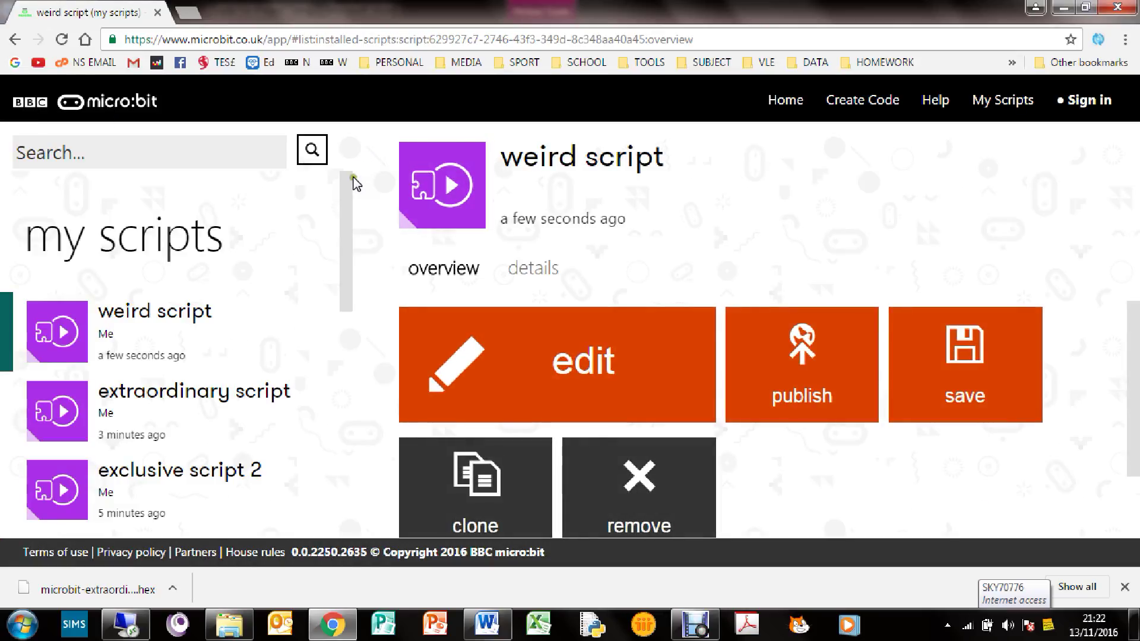
{"action": "left_click_drag", "start_coordinate": [347, 191], "coordinate": [329, 485]}
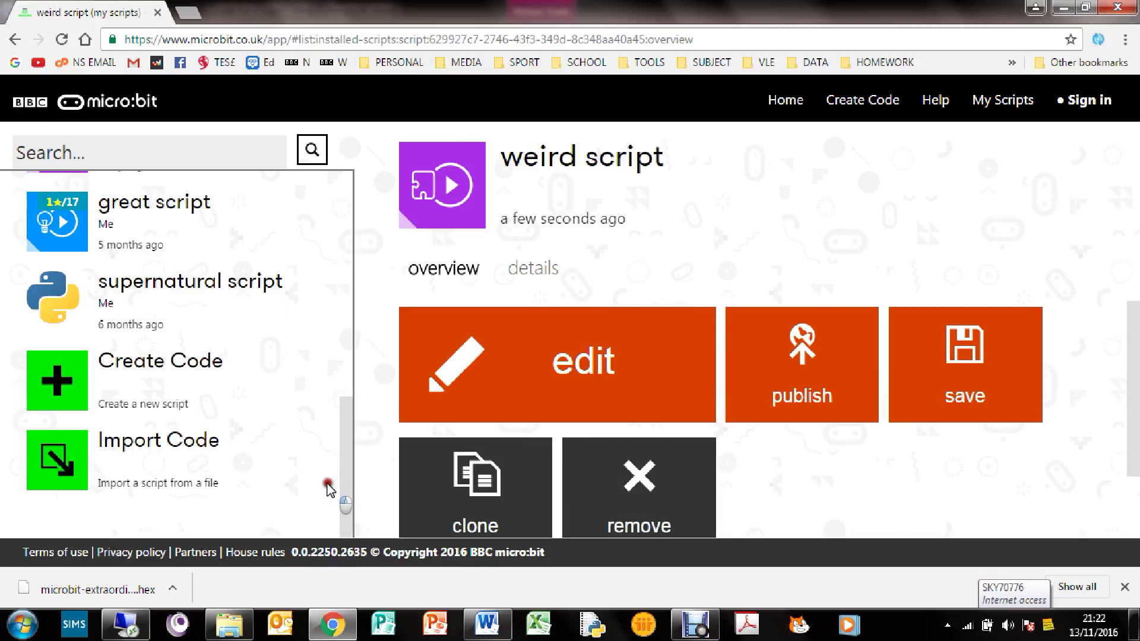
{"action": "left_click", "coordinate": [192, 445]}
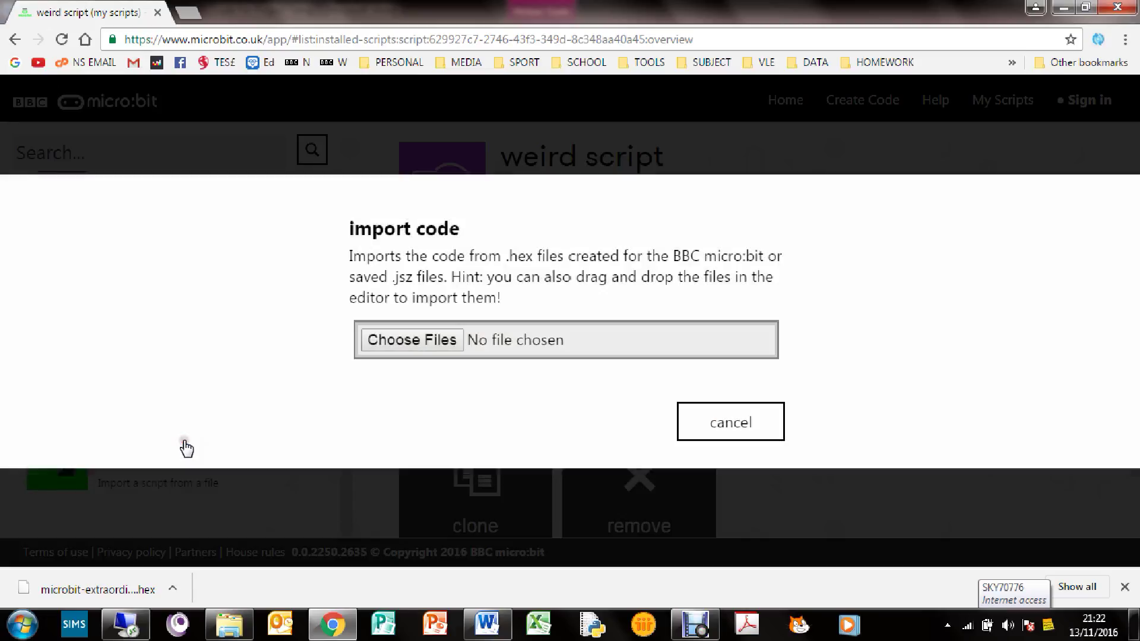